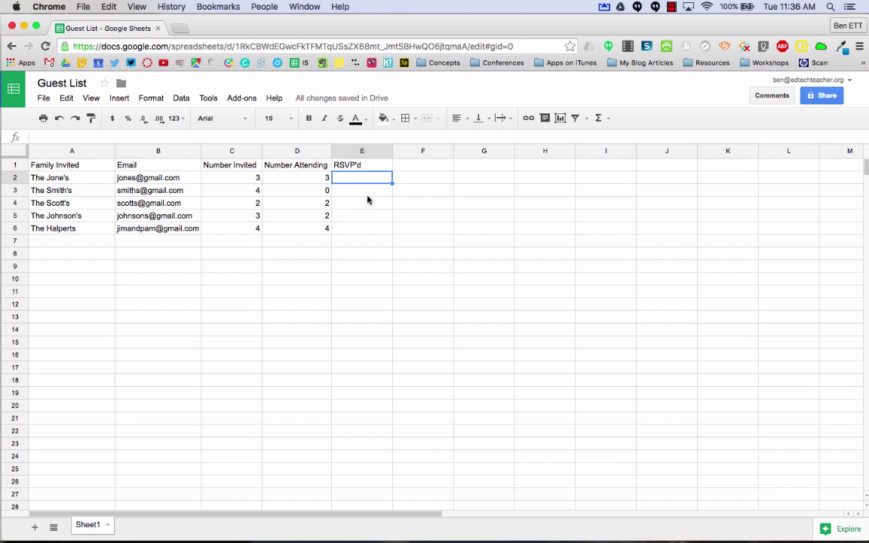
Add data validation to range E2:E of Sheet1 using a list of items with the options Yes and No
click(181, 99)
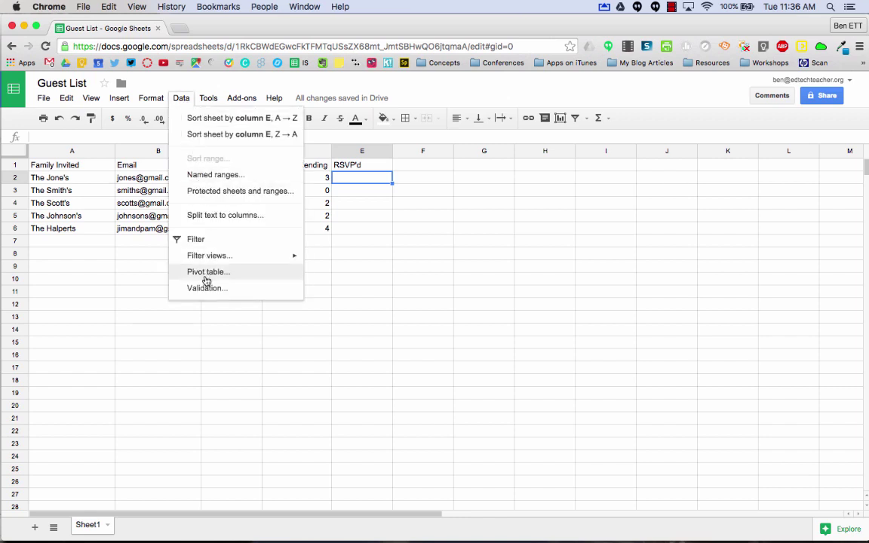
click(206, 289)
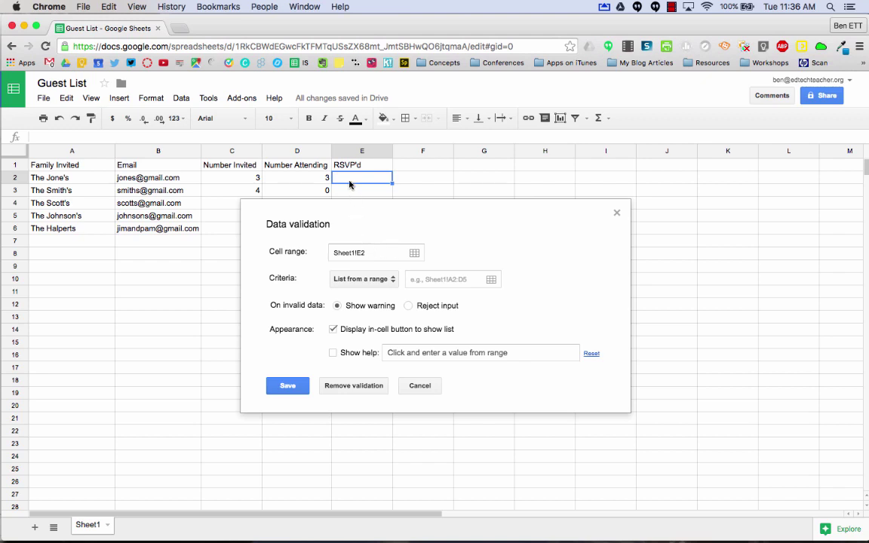
click(375, 252)
text(:E)
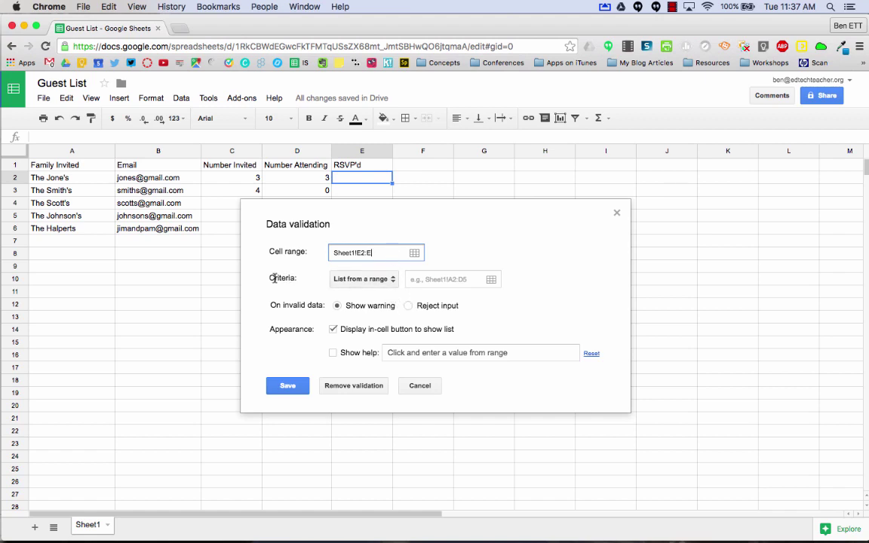
click(380, 281)
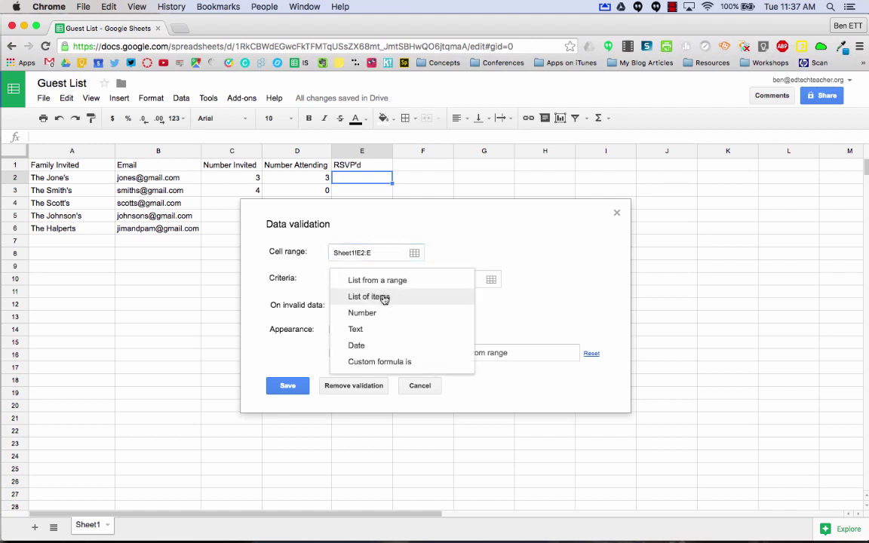
click(384, 297)
click(409, 285)
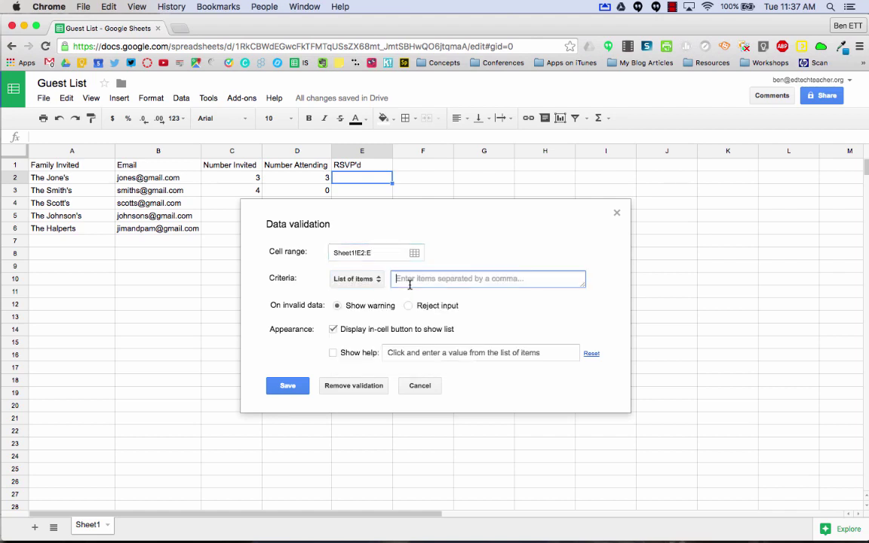
text(Yes, No)
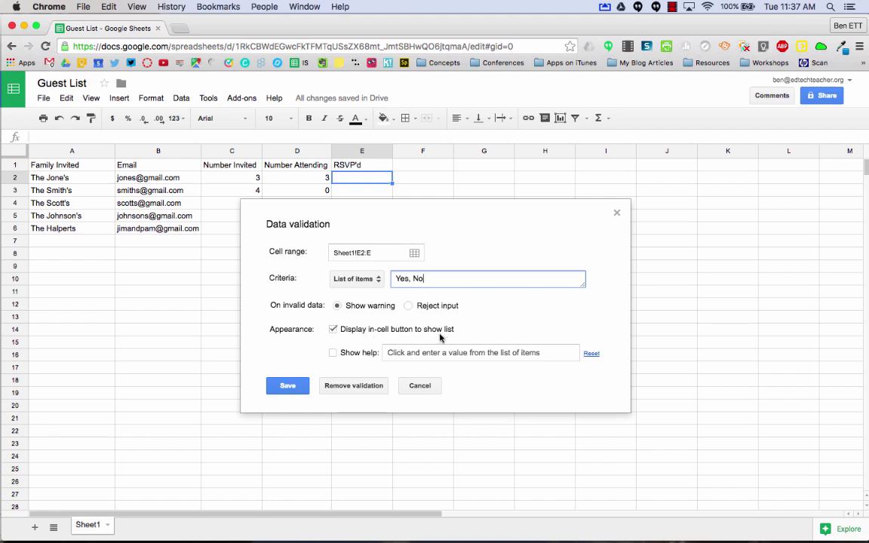
click(287, 386)
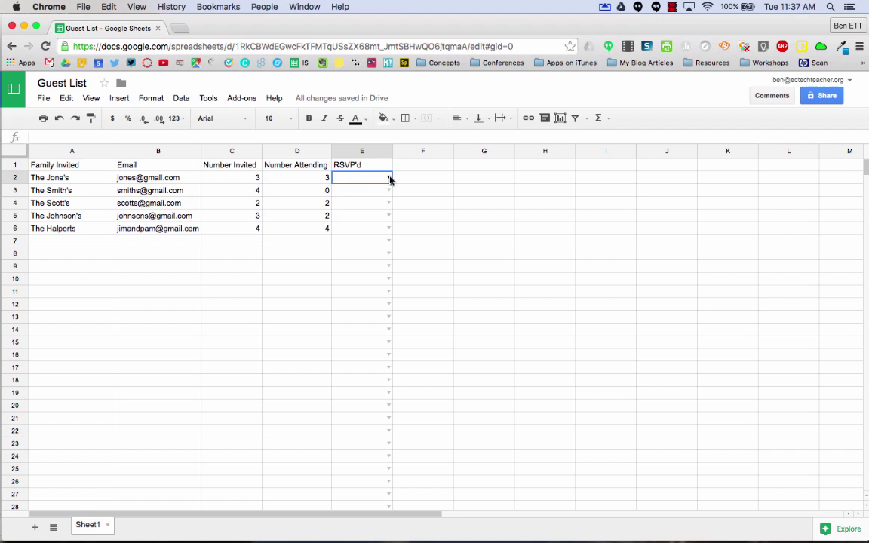
Fill the RSVP'd dropdowns with Yes in E2, No in E3, and Yes in E4 through E6
click(390, 178)
click(377, 192)
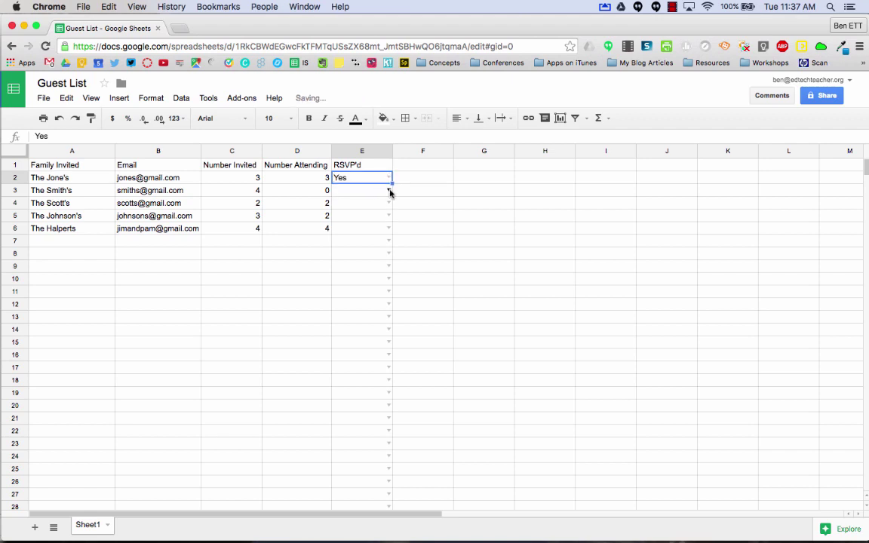
click(390, 192)
click(374, 219)
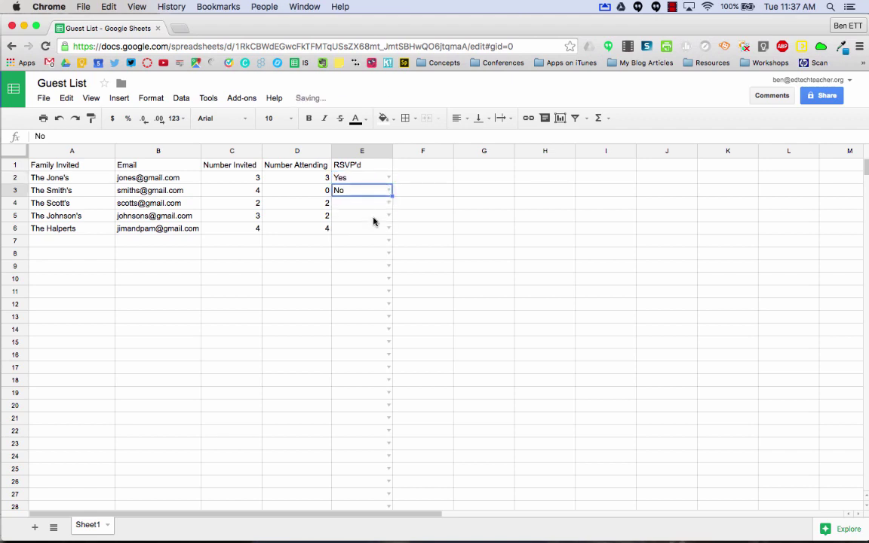
click(388, 203)
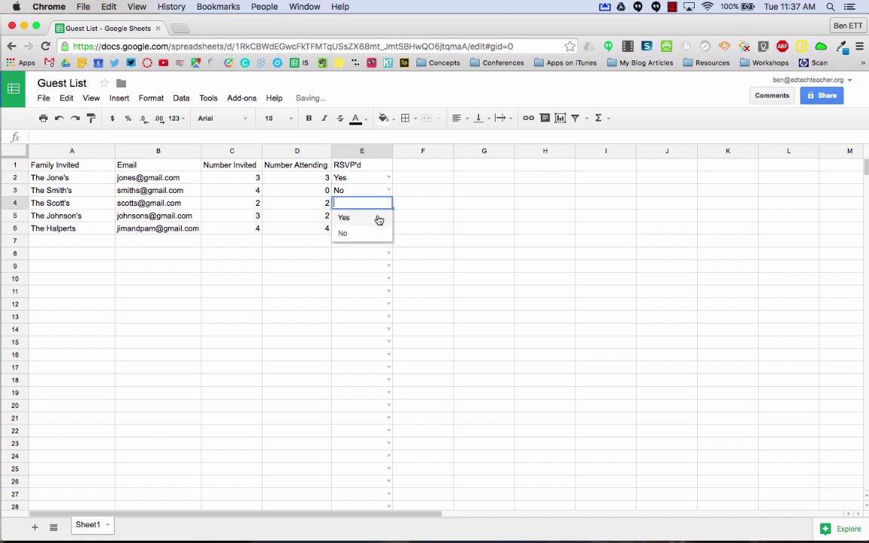
click(379, 218)
click(387, 218)
click(383, 230)
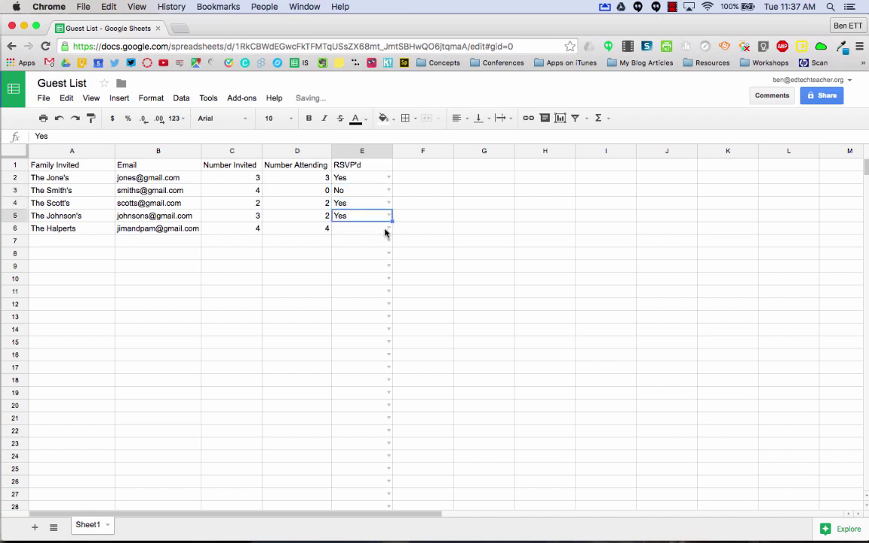
click(388, 228)
click(370, 245)
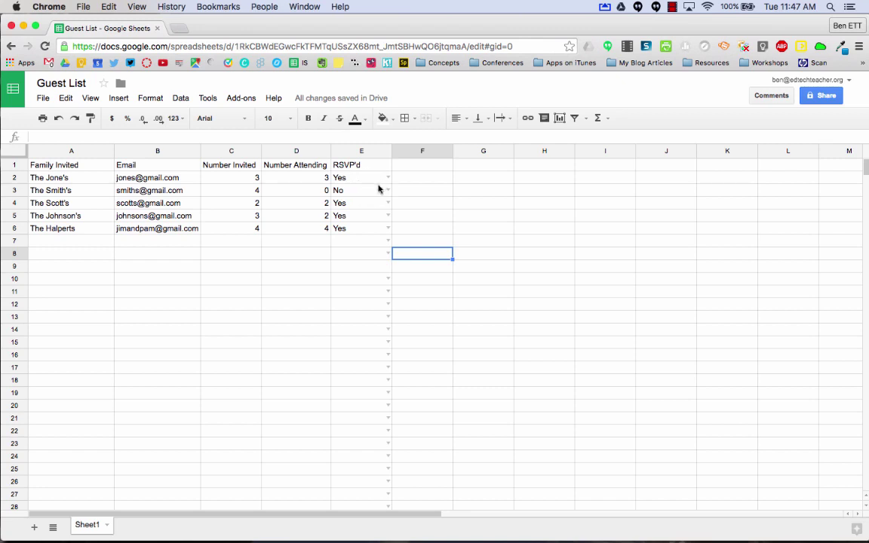
Create a conditional formatting rule for E2:E that fills cells bright green when the text contains Yes
click(151, 98)
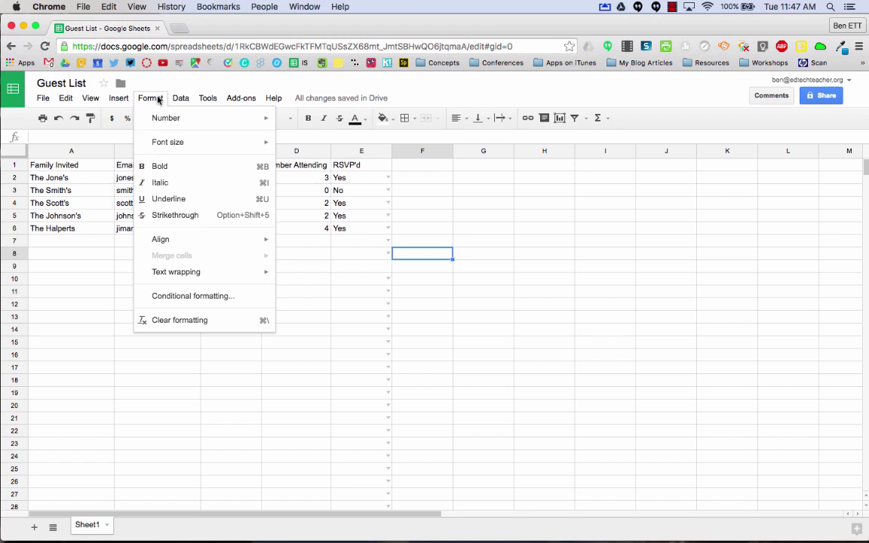
click(191, 298)
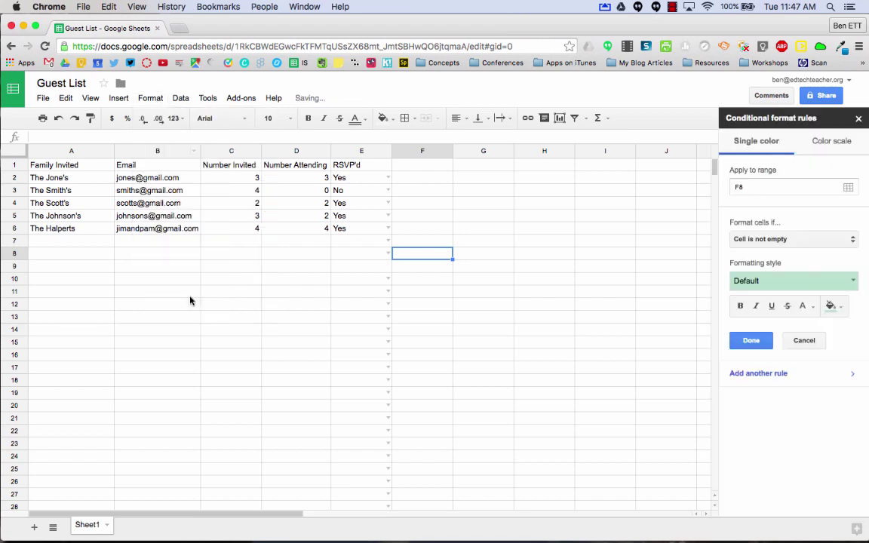
click(772, 186)
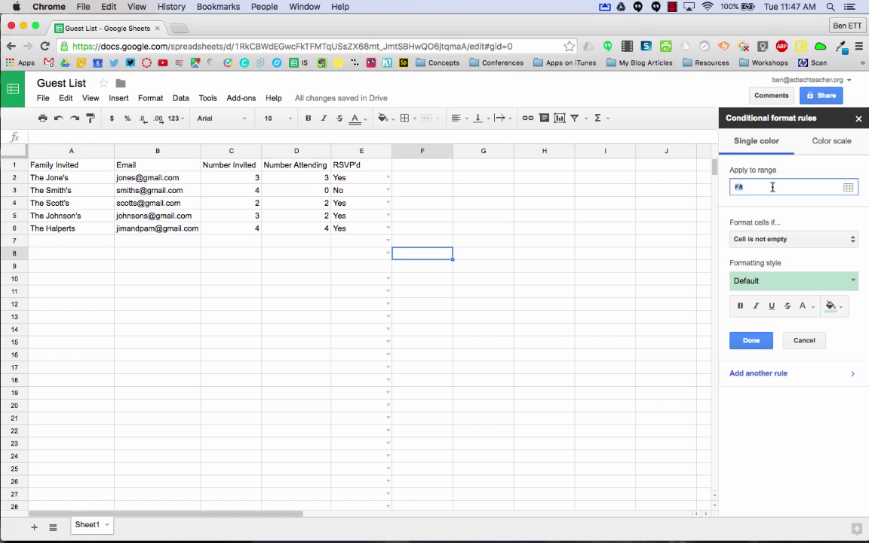
text(E2:E)
click(766, 241)
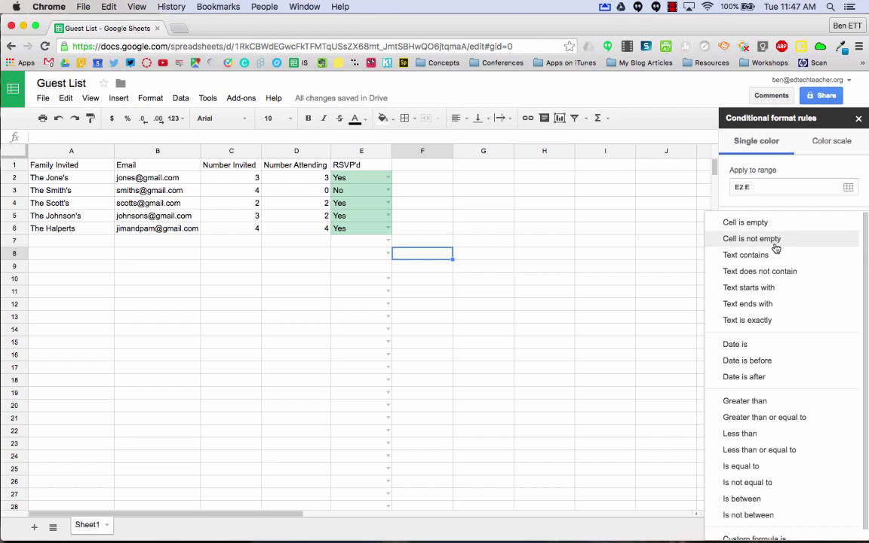
click(759, 255)
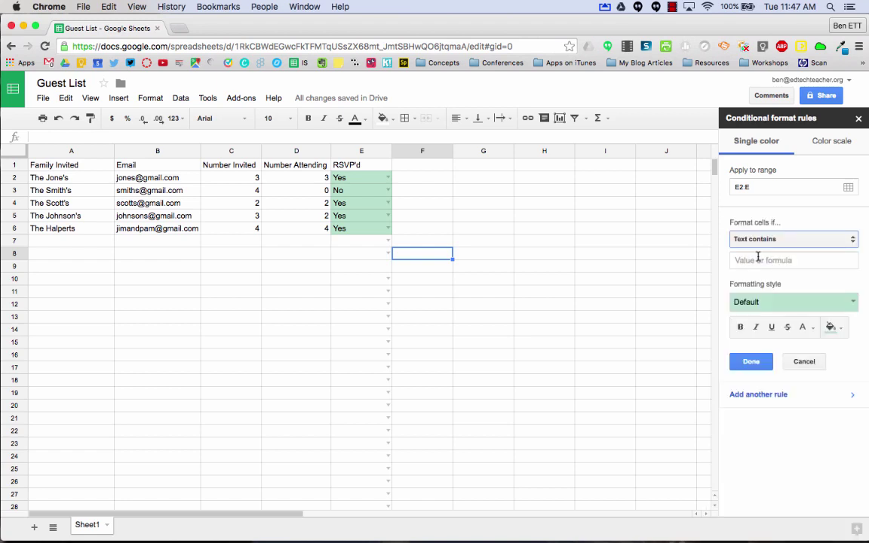
click(758, 259)
text(Yes)
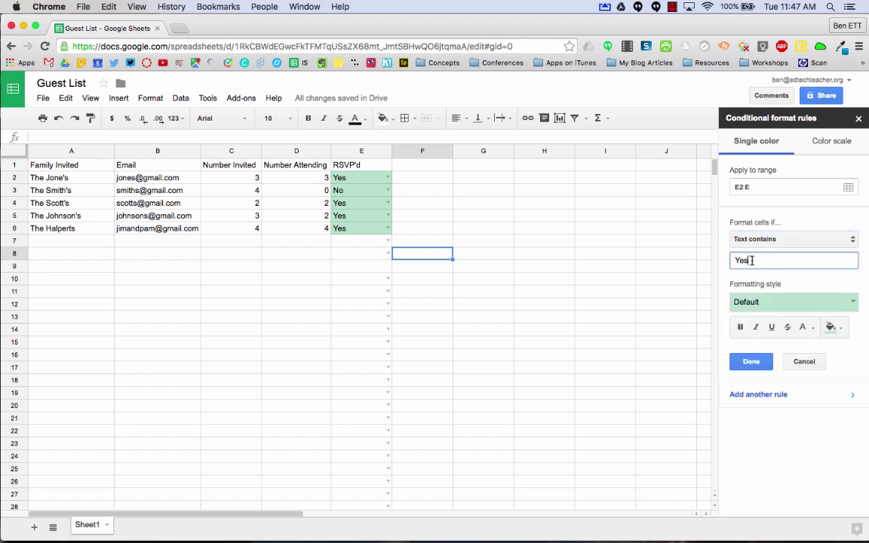
click(831, 327)
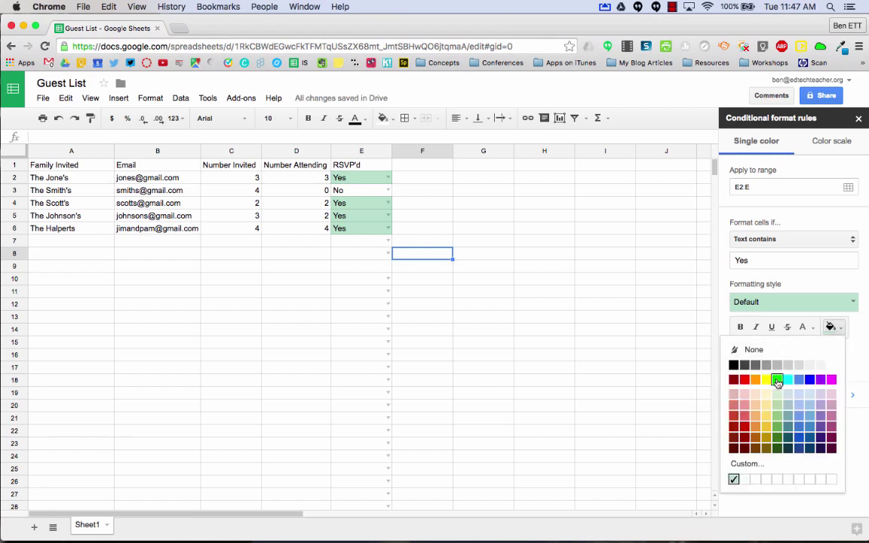
click(778, 382)
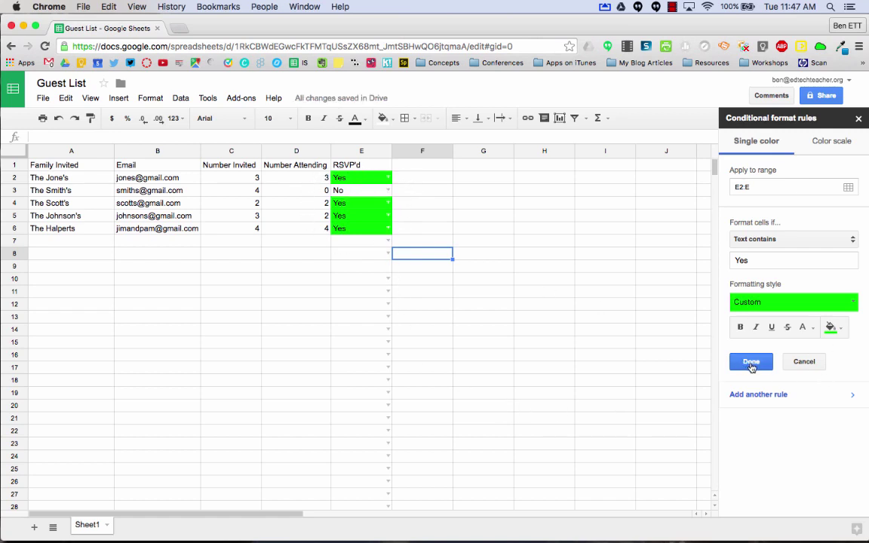
click(752, 365)
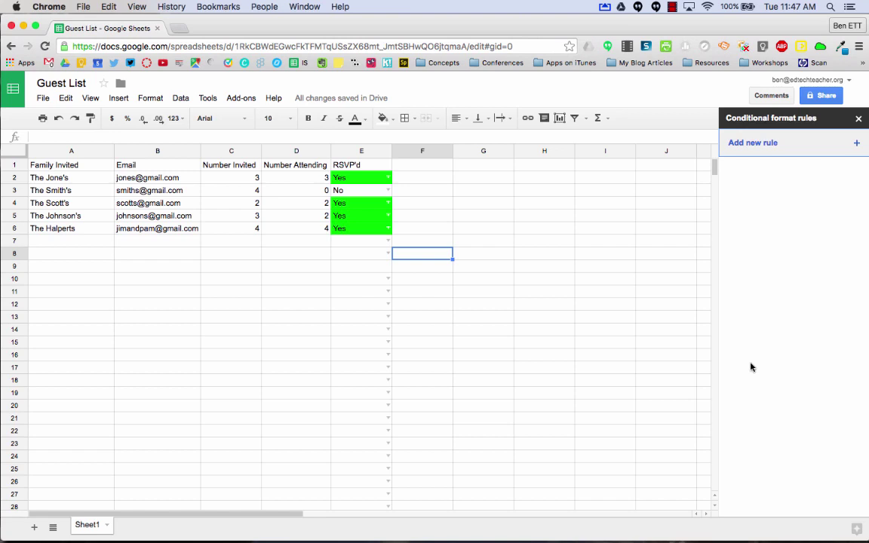
Add a second conditional formatting rule for E2:E that fills cells red when the text contains No, and close the rules
click(857, 145)
click(772, 188)
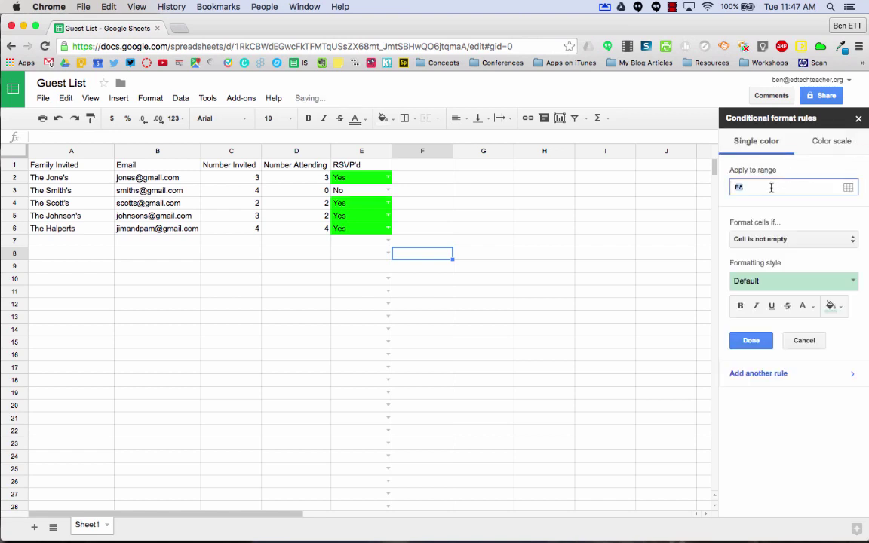
text(E2:E)
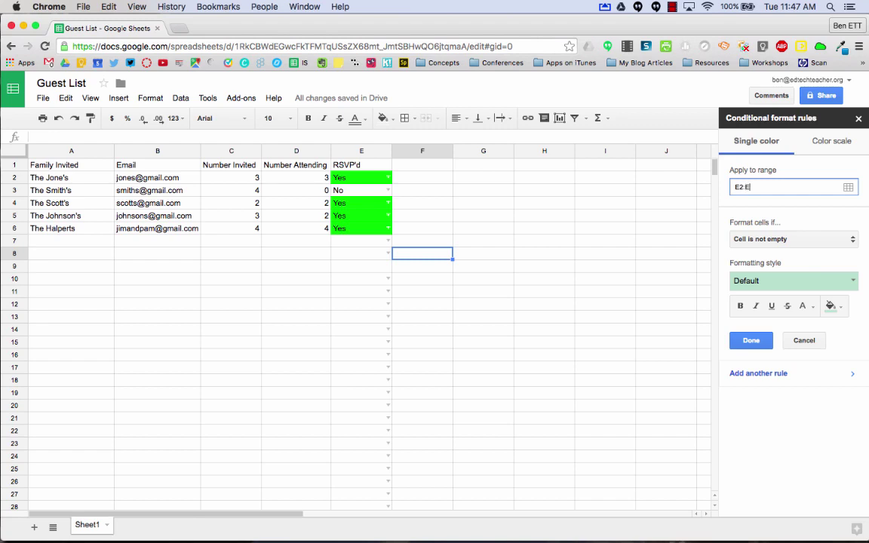
click(819, 244)
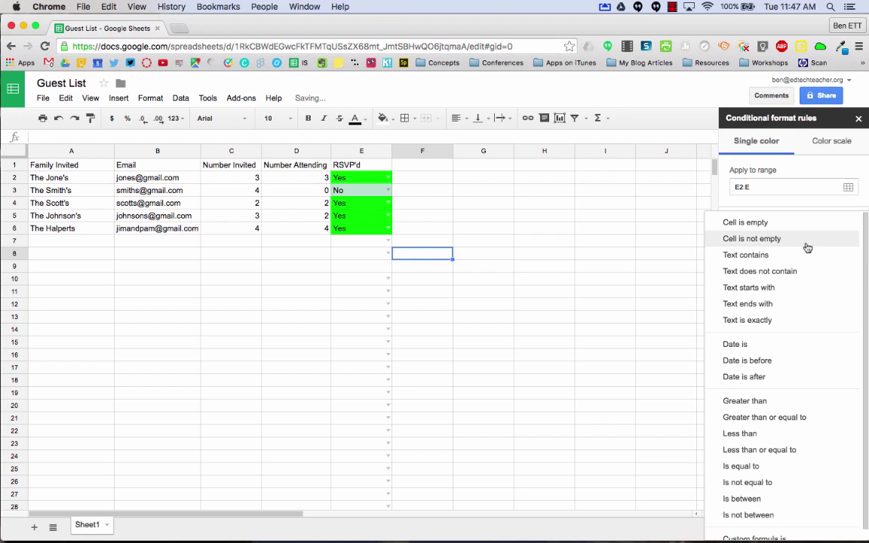
click(796, 255)
click(796, 260)
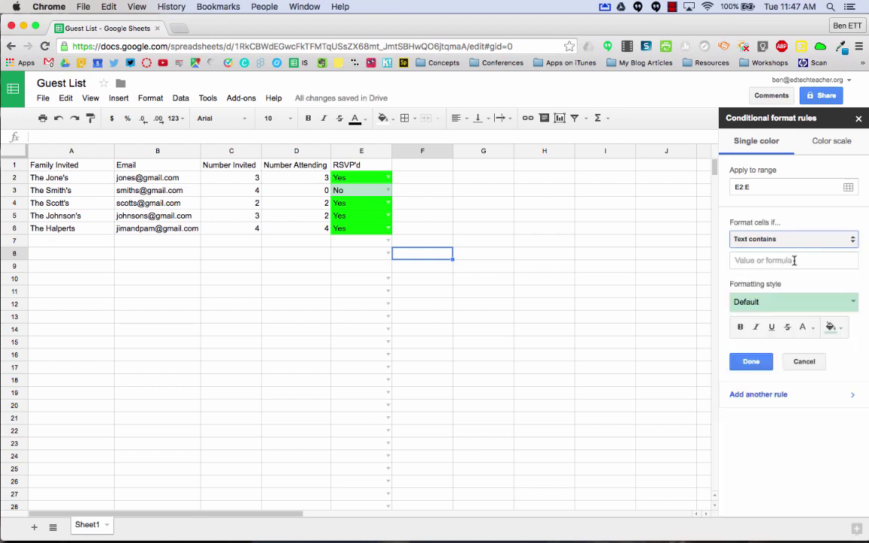
text(No)
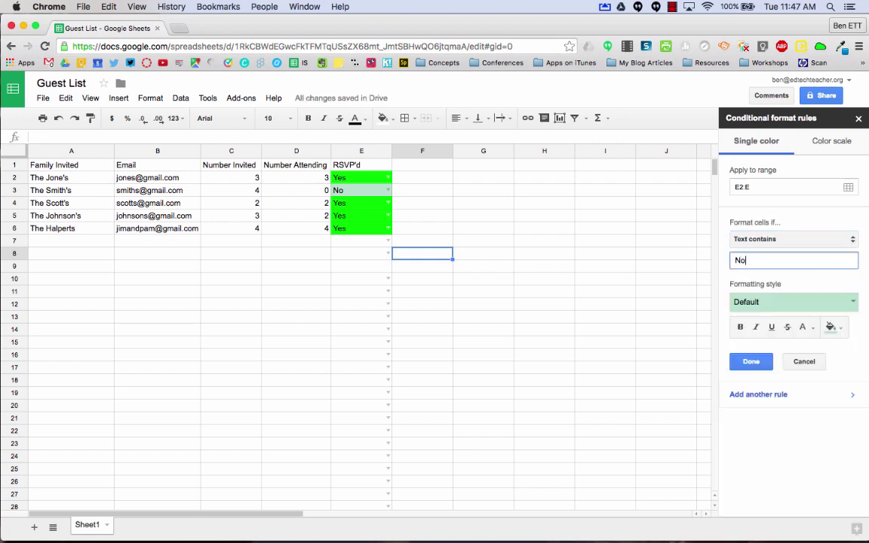
click(840, 330)
click(745, 379)
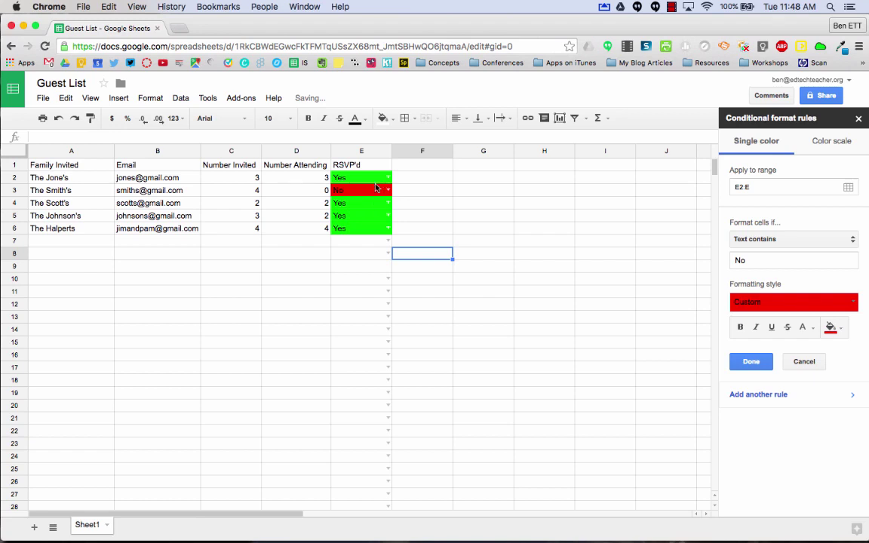
click(760, 362)
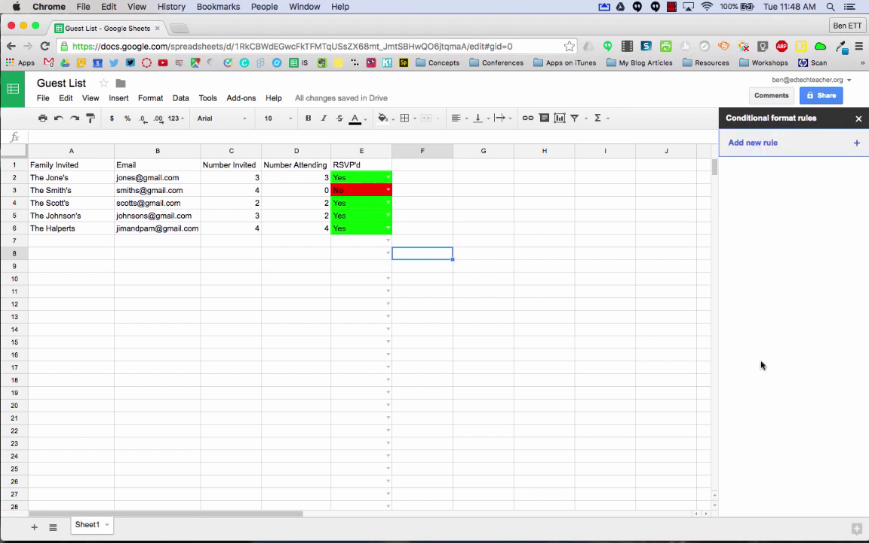
click(859, 118)
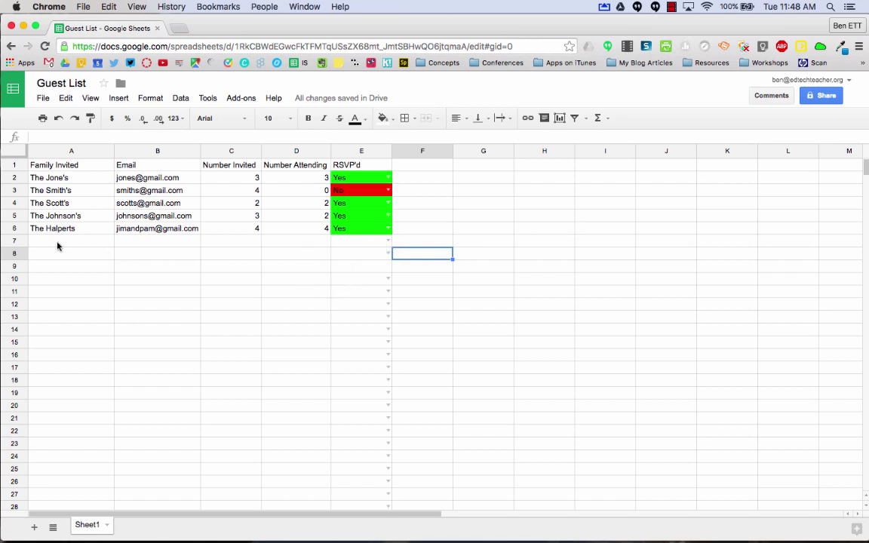
Test the dropdowns and color rules by choosing Yes in E7 and No in E8
click(387, 242)
click(374, 258)
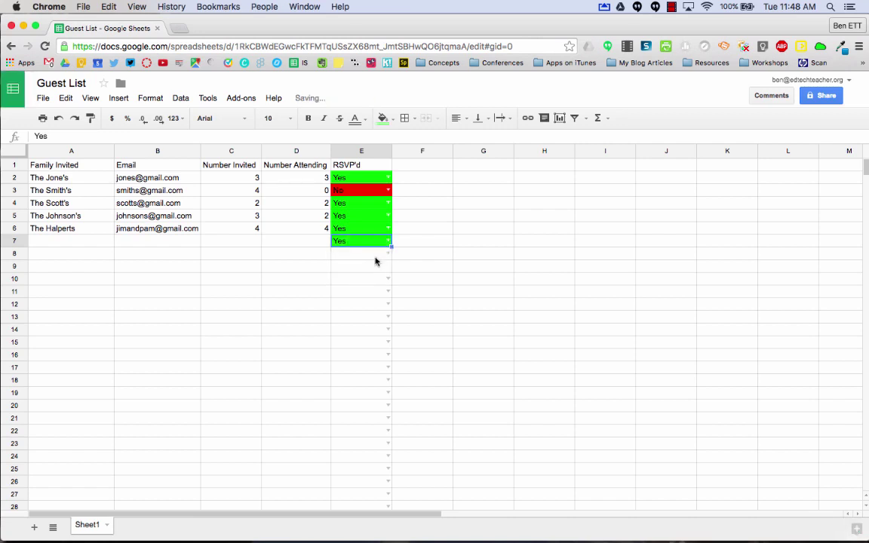
click(388, 256)
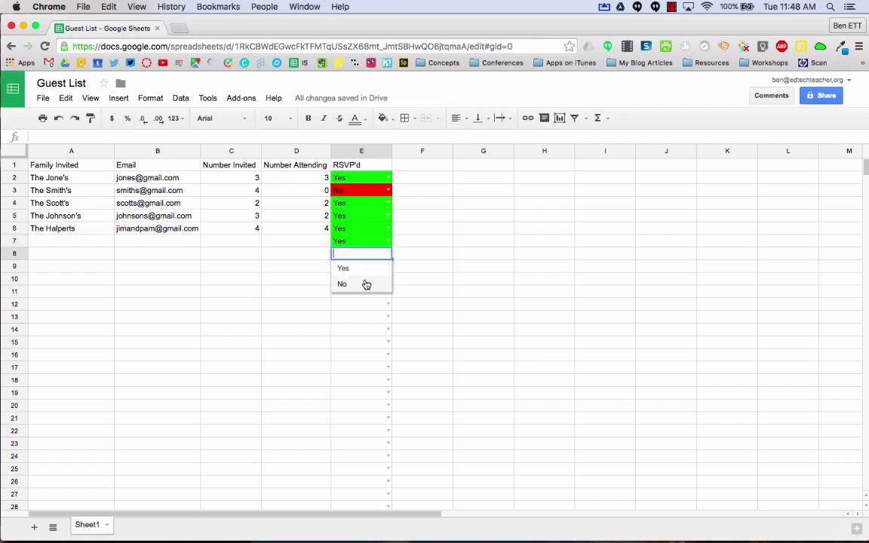
click(365, 284)
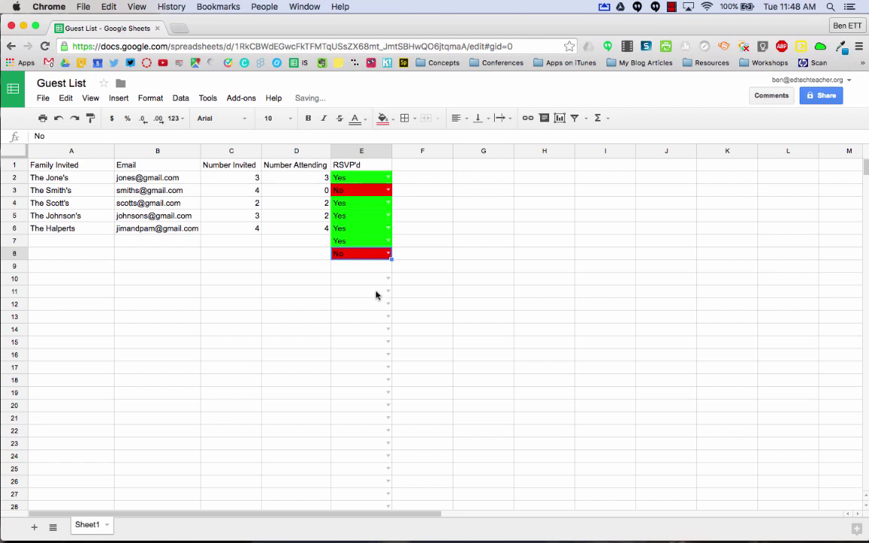